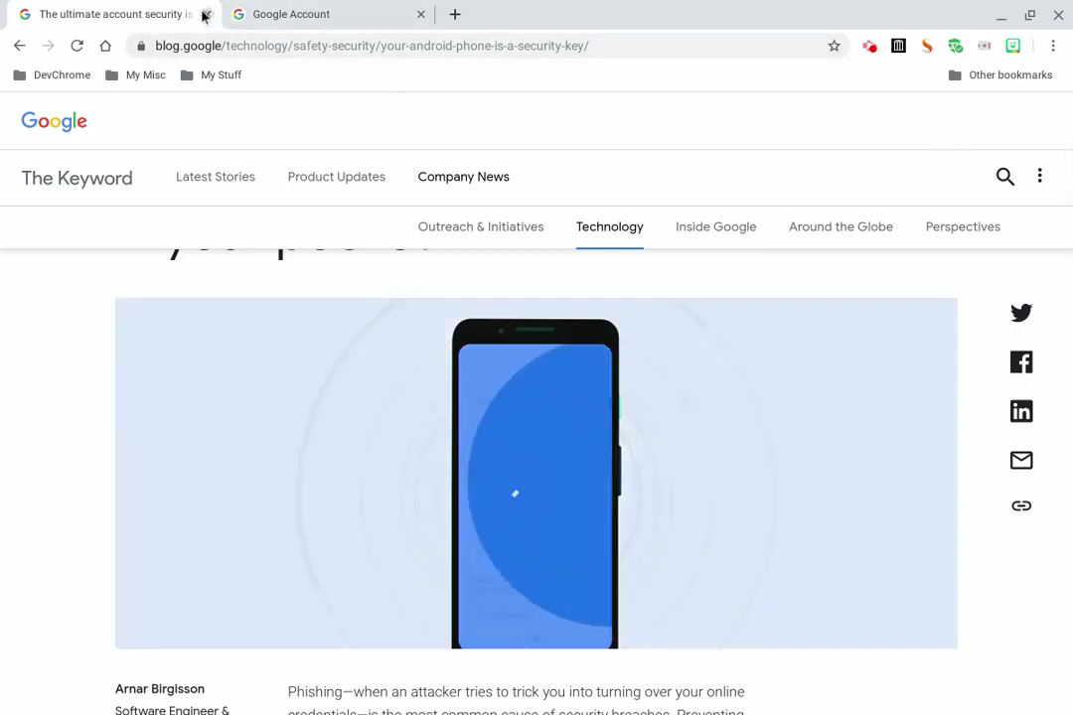
Close the blog article and open the Google Account's 2-Step Verification settings, submitting the account password to verify identity
left_click(205, 14)
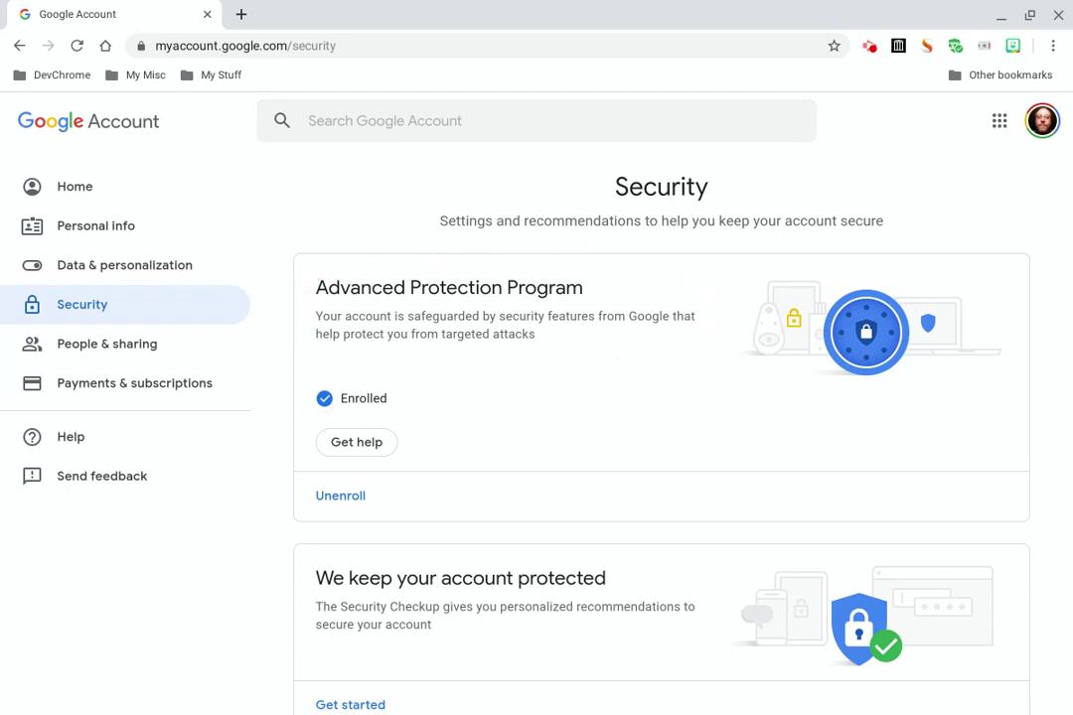
scroll(661, 398, "down", 3)
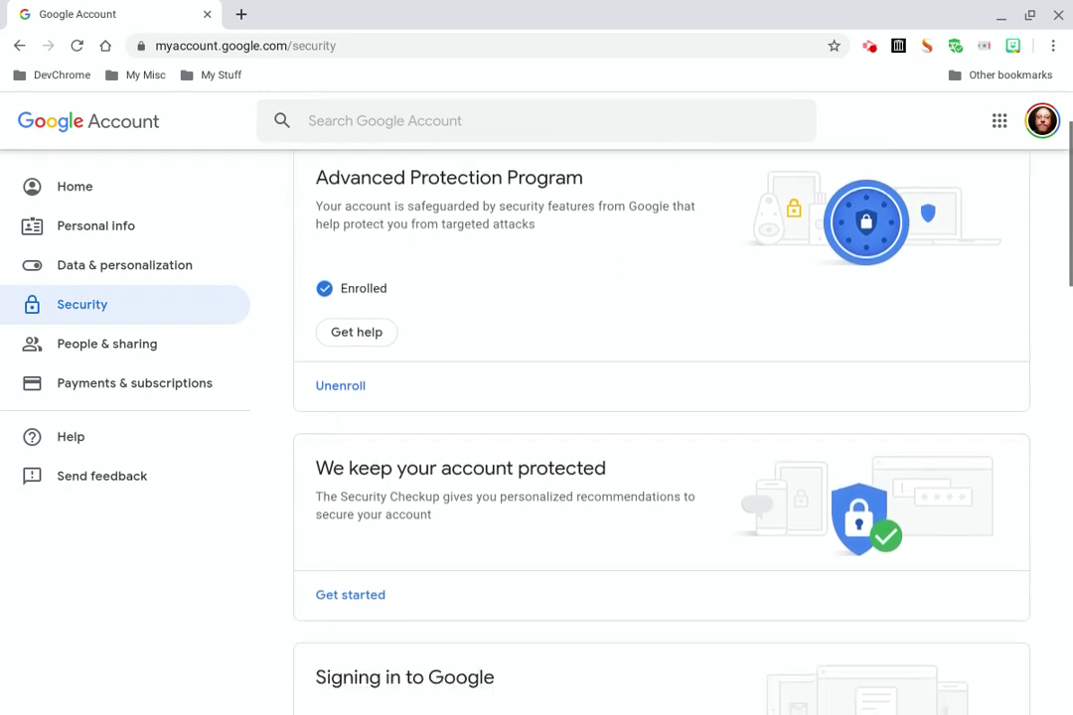
scroll(661, 417, "down", 3)
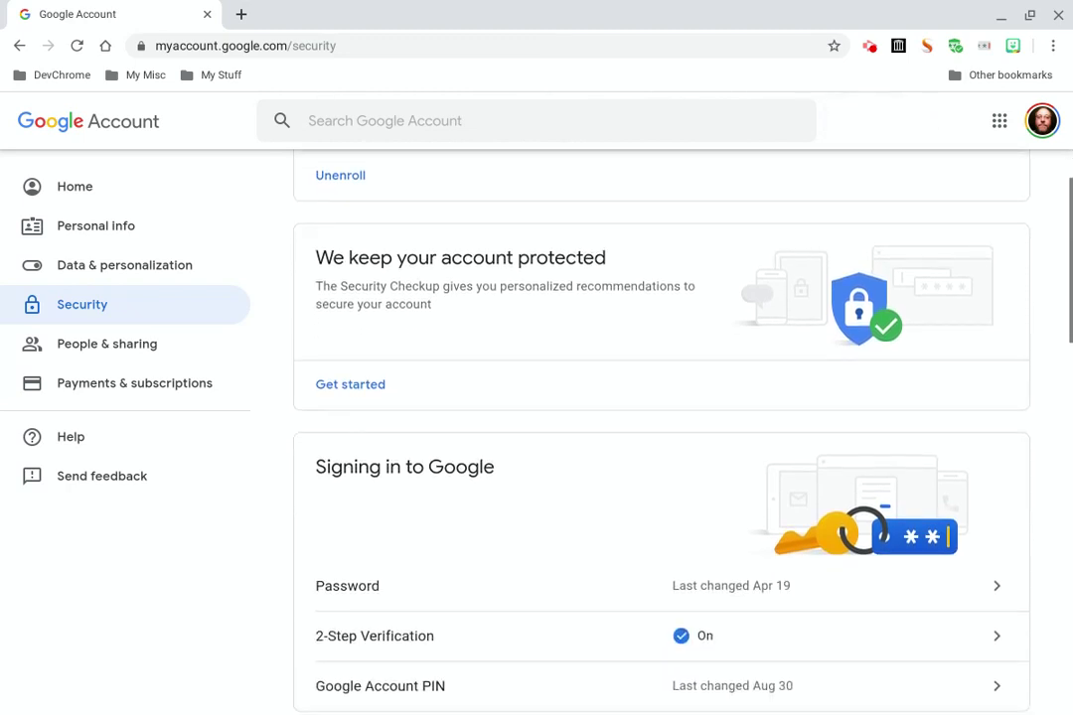
scroll(661, 417, "down", 1)
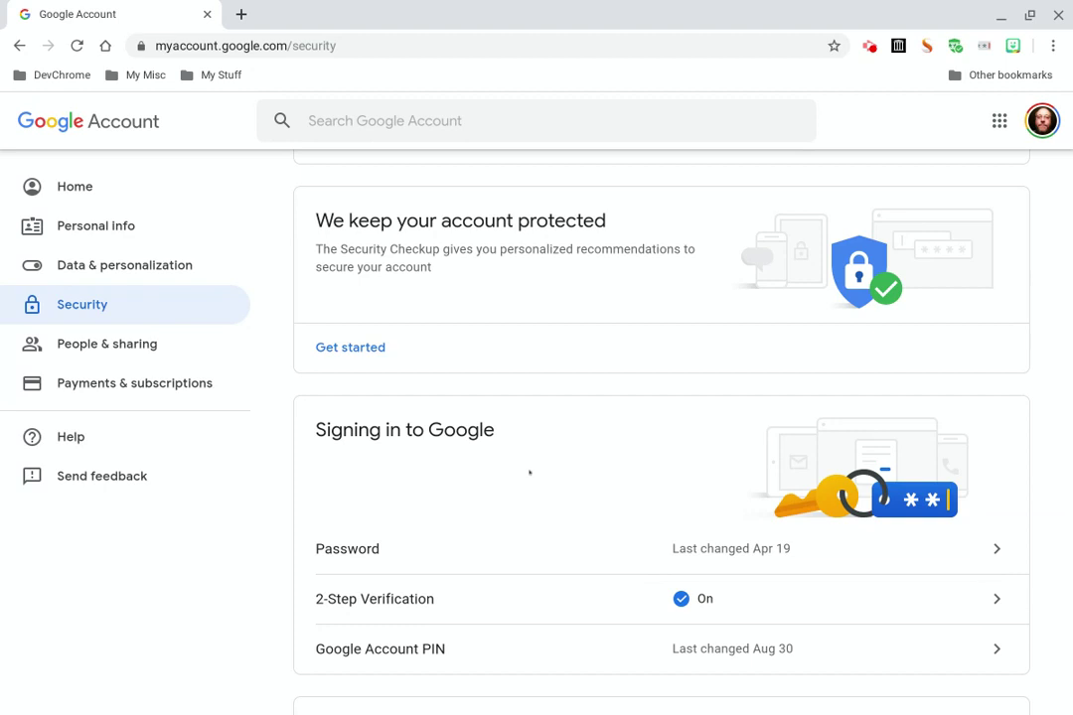
left_click(992, 600)
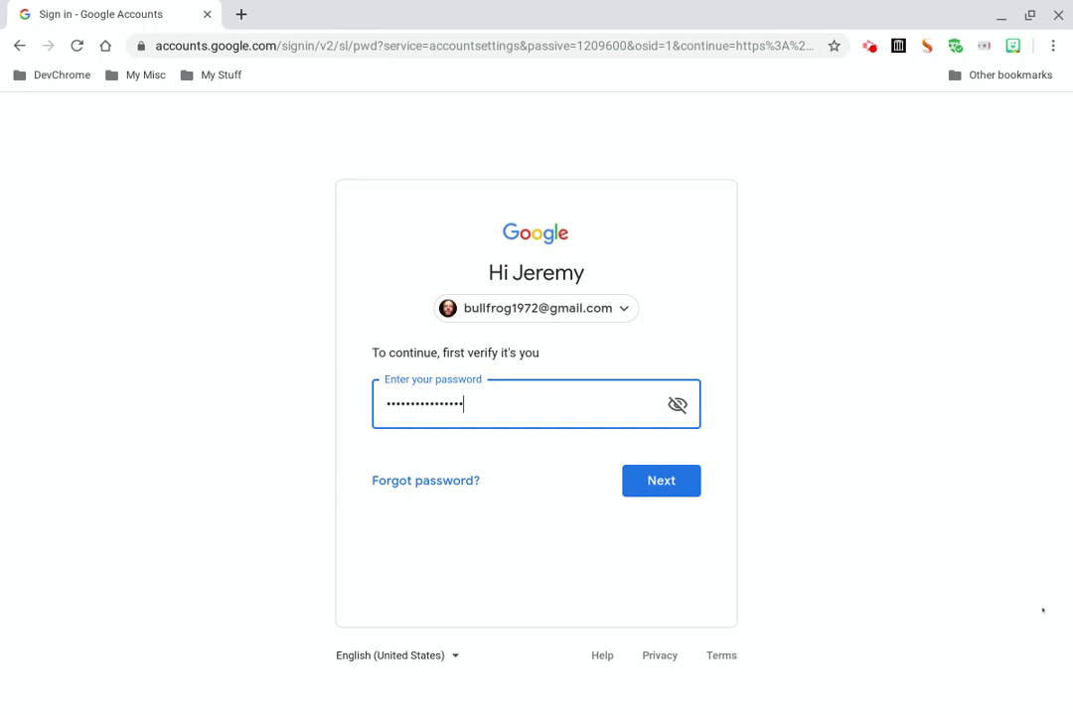
left_click(676, 469)
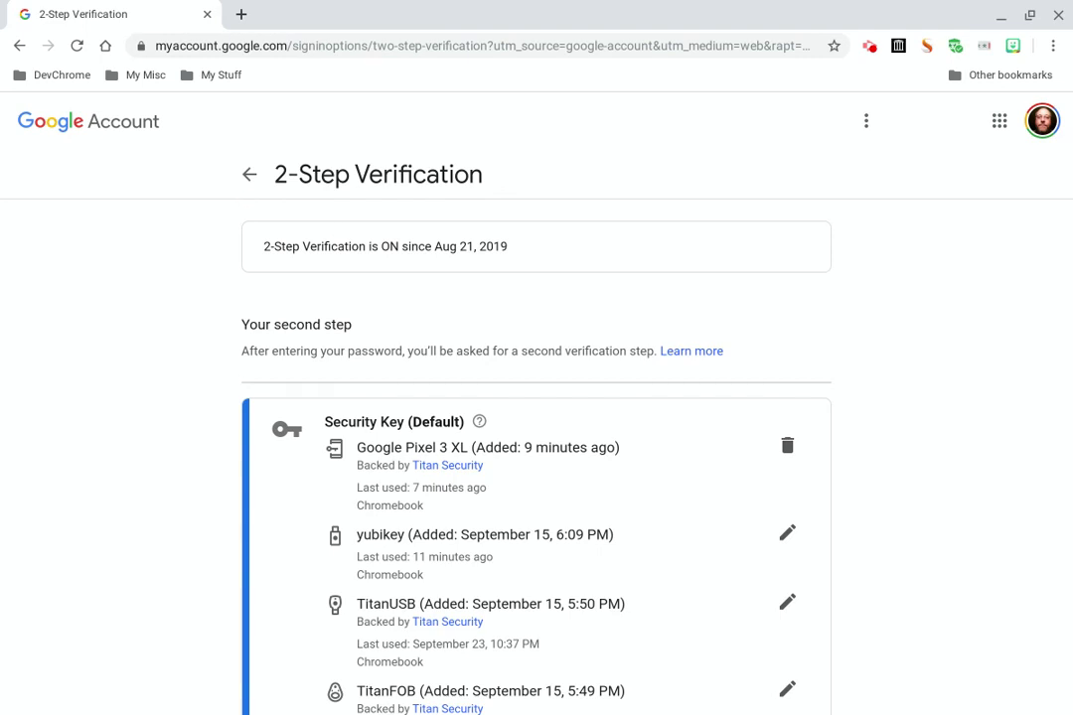
Review the registered security keys and the trusted devices section on the 2-Step Verification page
scroll(536, 447, "down", 2)
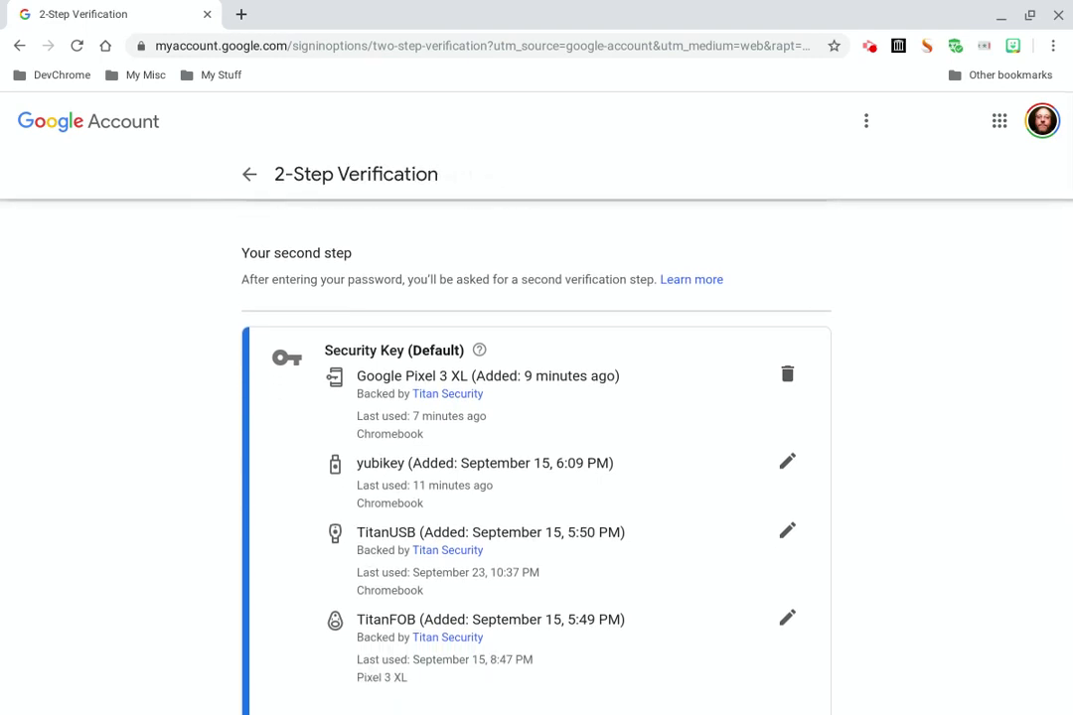
scroll(537, 448, "down", 4)
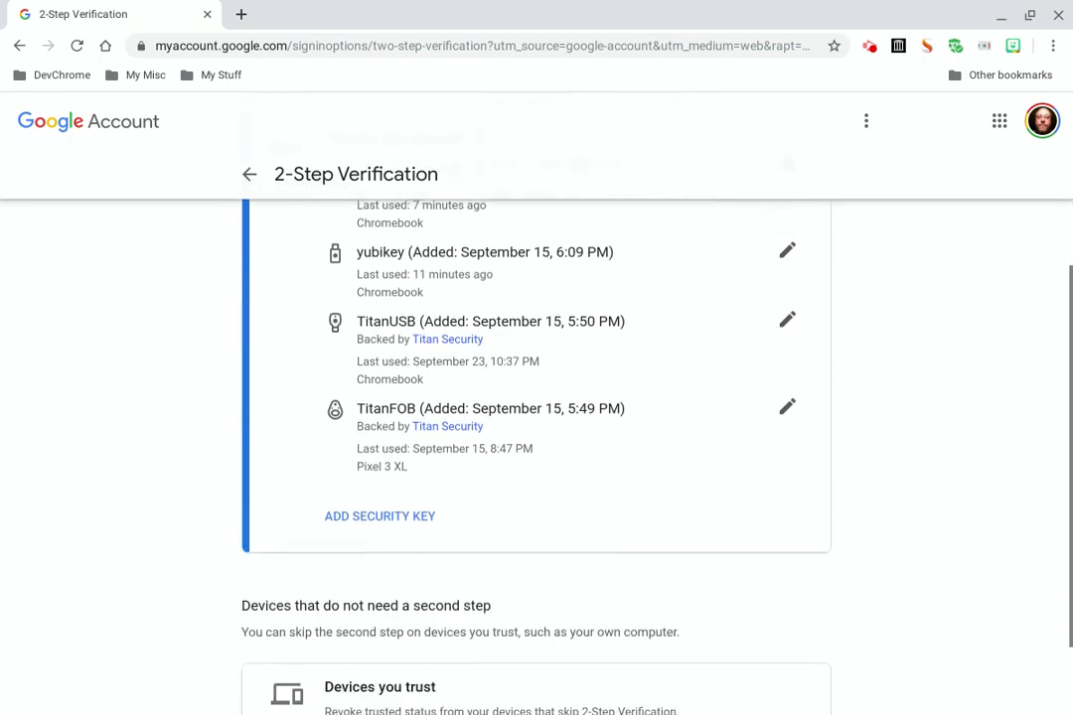
scroll(537, 447, "down", 2)
scroll(536, 447, "down", 1)
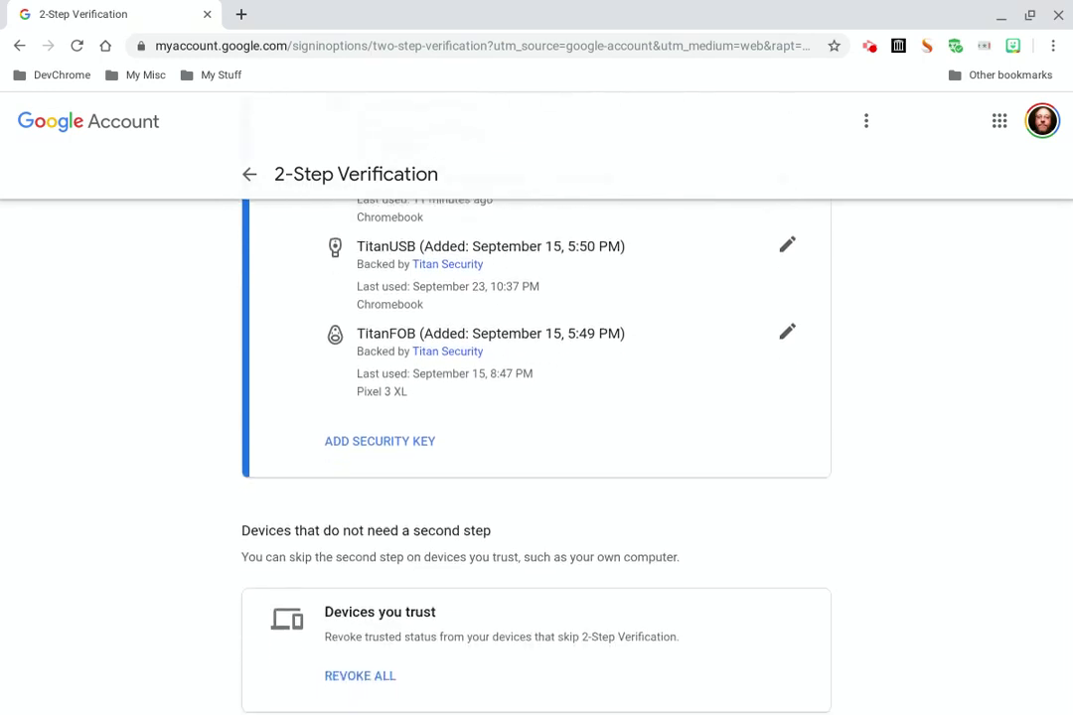
scroll(537, 447, "up", 4)
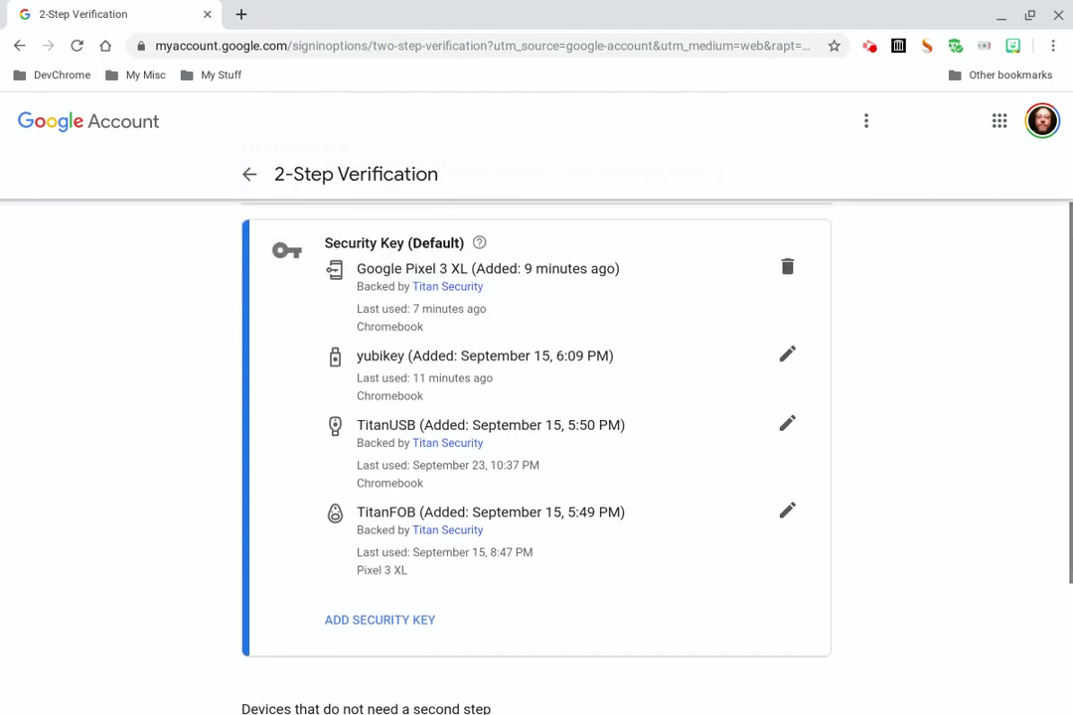
scroll(537, 447, "down", 3)
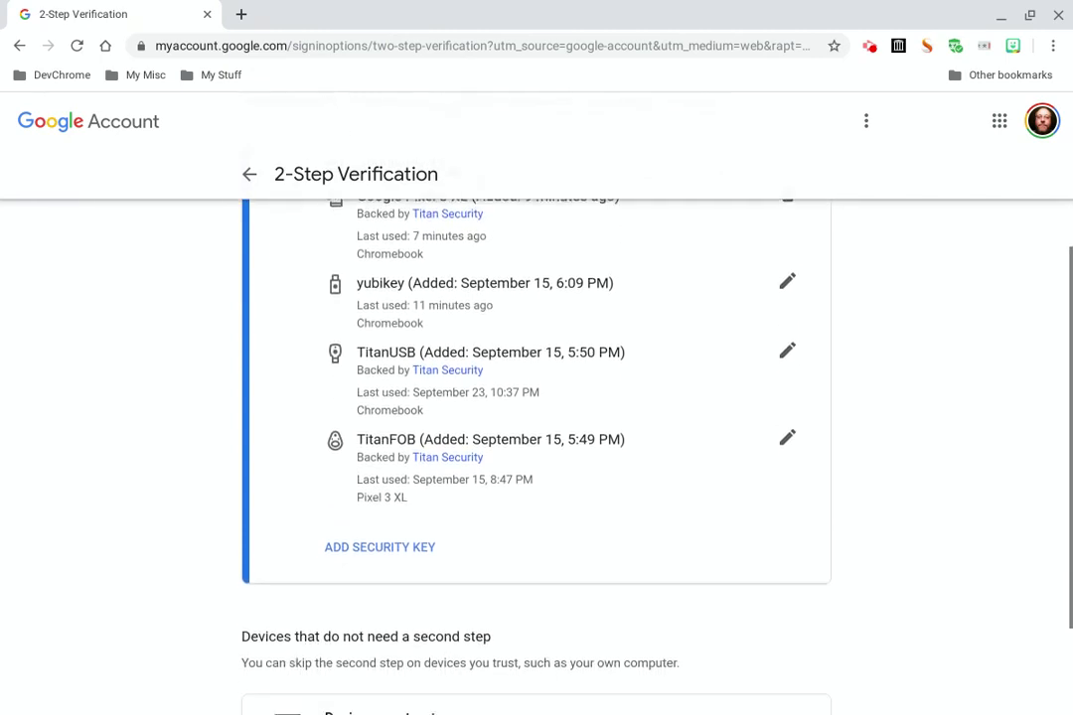
scroll(536, 398, "down", 1)
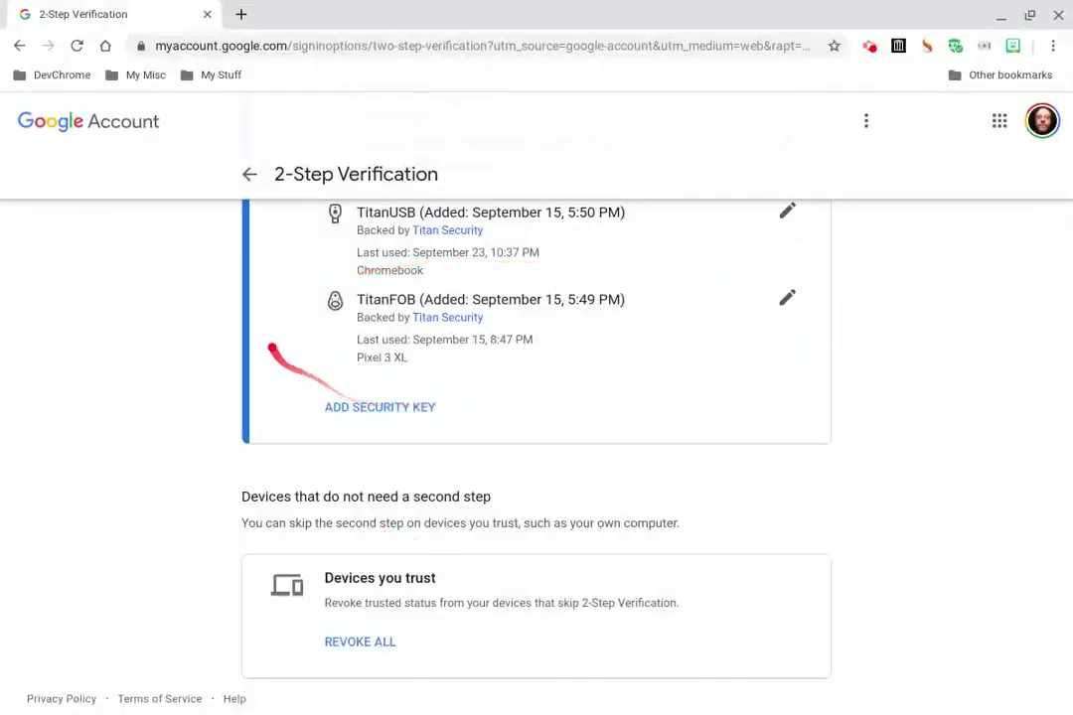
scroll(537, 398, "up", 3)
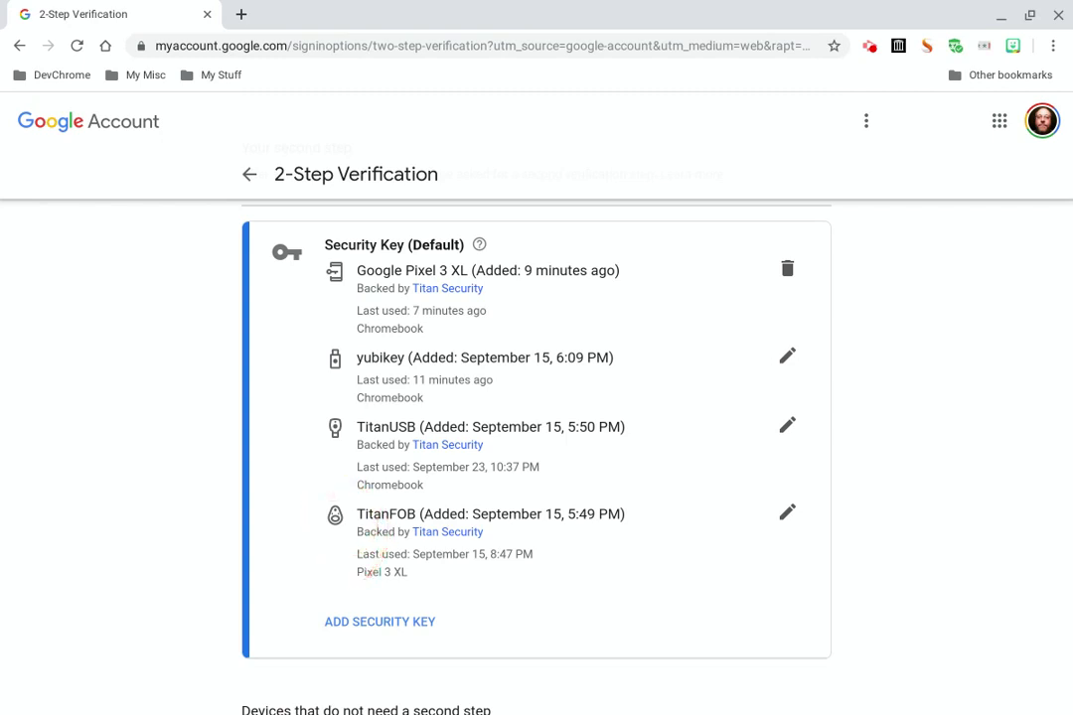
scroll(537, 427, "down", 1)
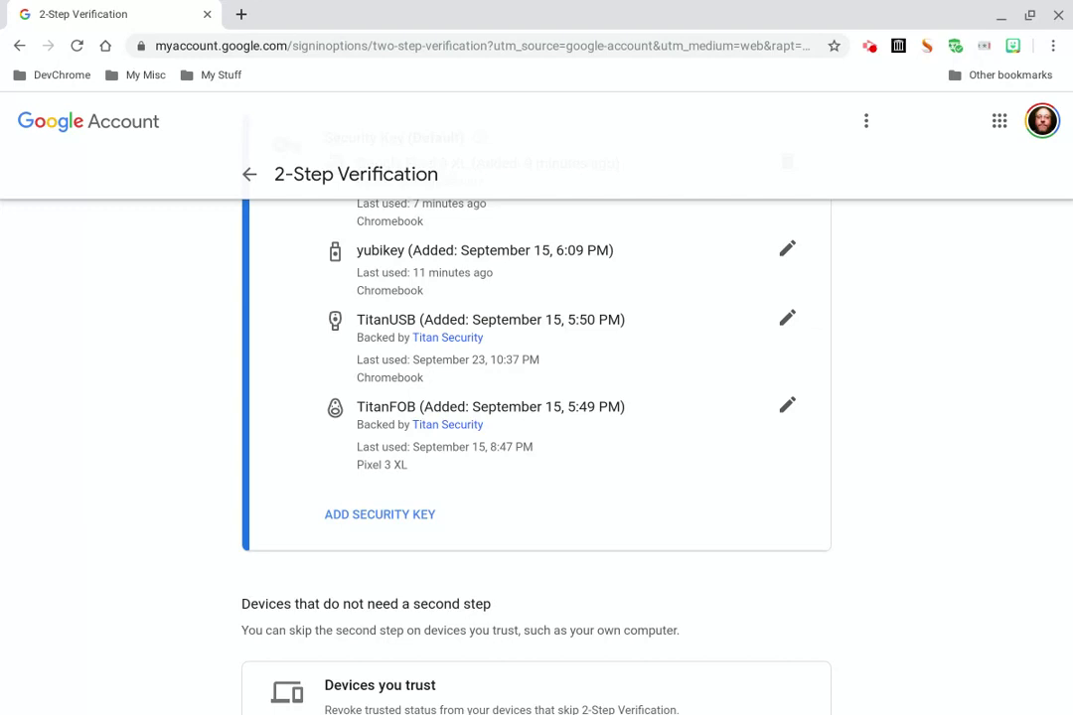
scroll(537, 427, "down", 1)
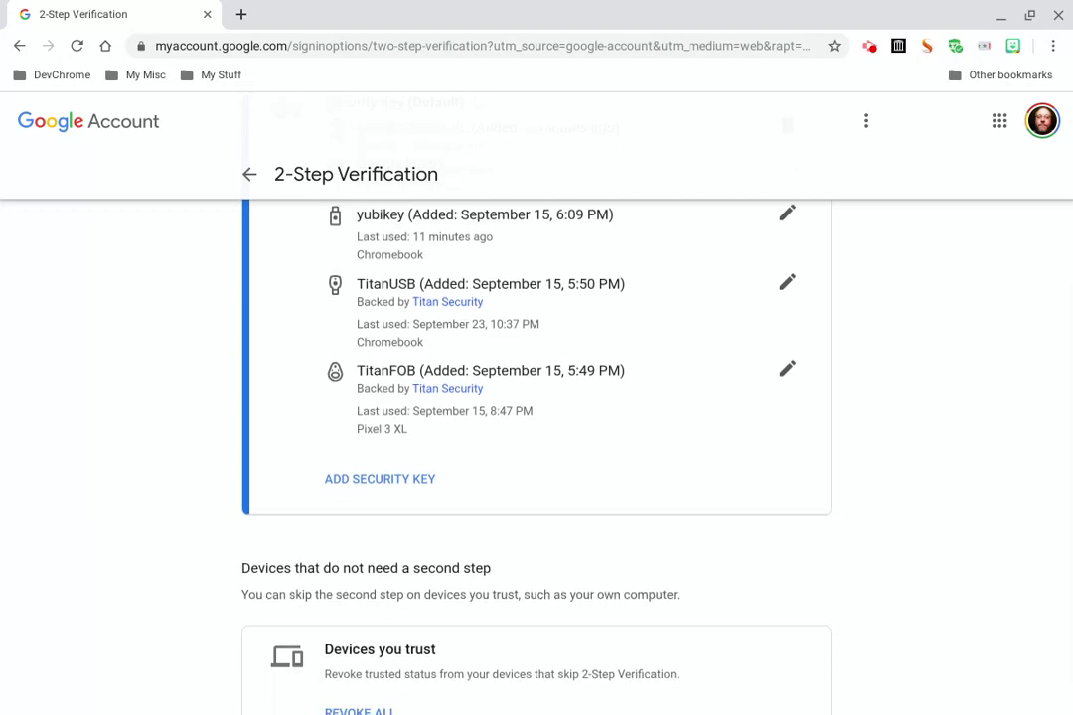
Revoke trusted status from all devices that skip 2-Step Verification and confirm the revocation
scroll(536, 428, "down", 1)
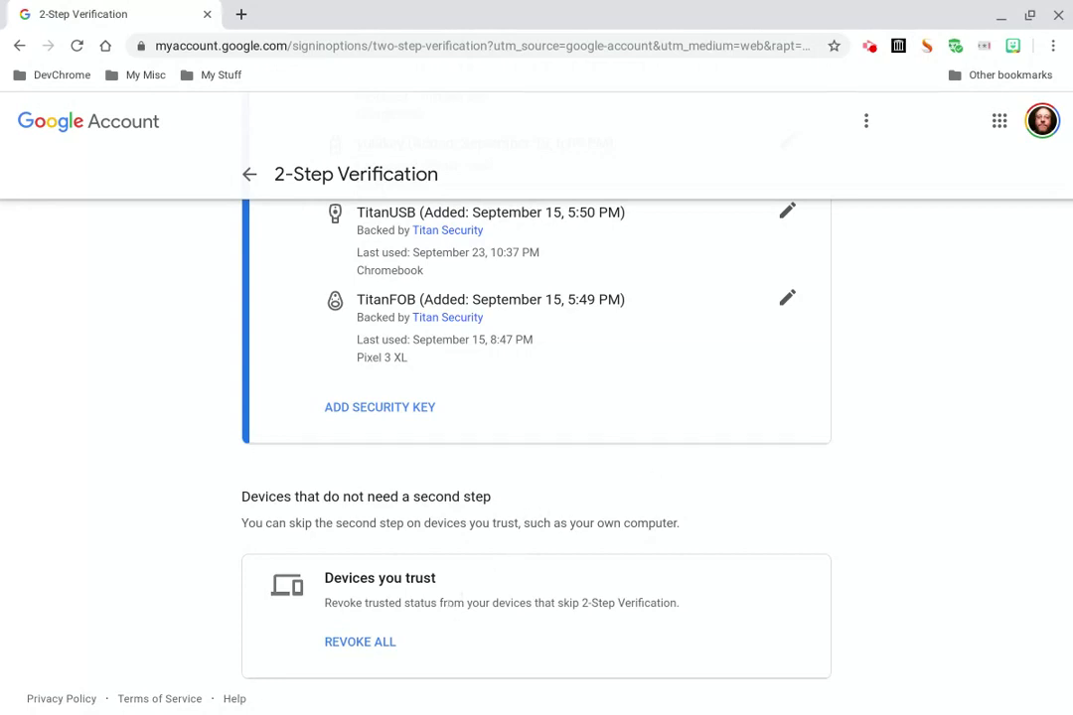
left_click(369, 643)
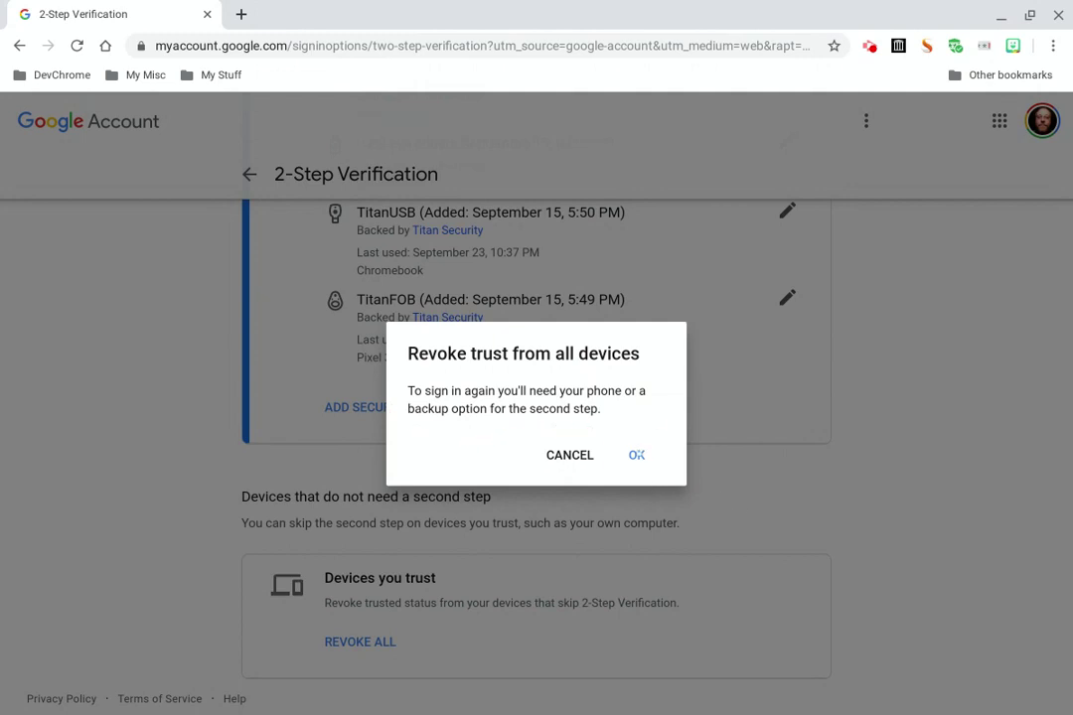
left_click(637, 454)
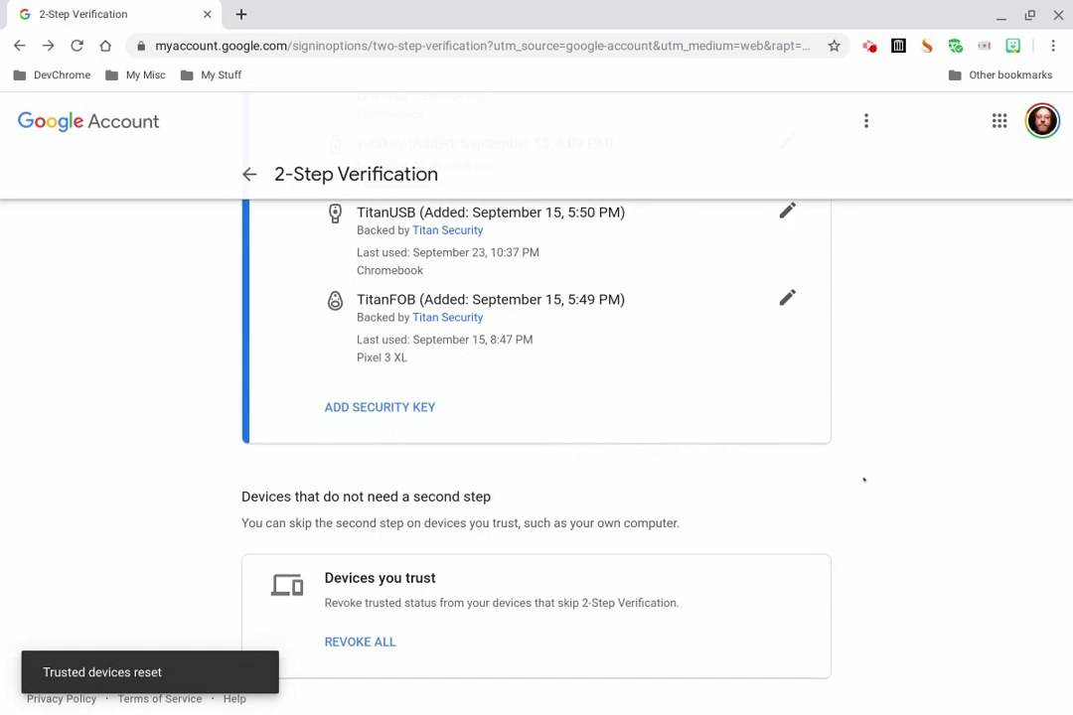
Remove the Google Pixel 3 XL from the account's security keys and confirm the removal
scroll(863, 480, "up", 1)
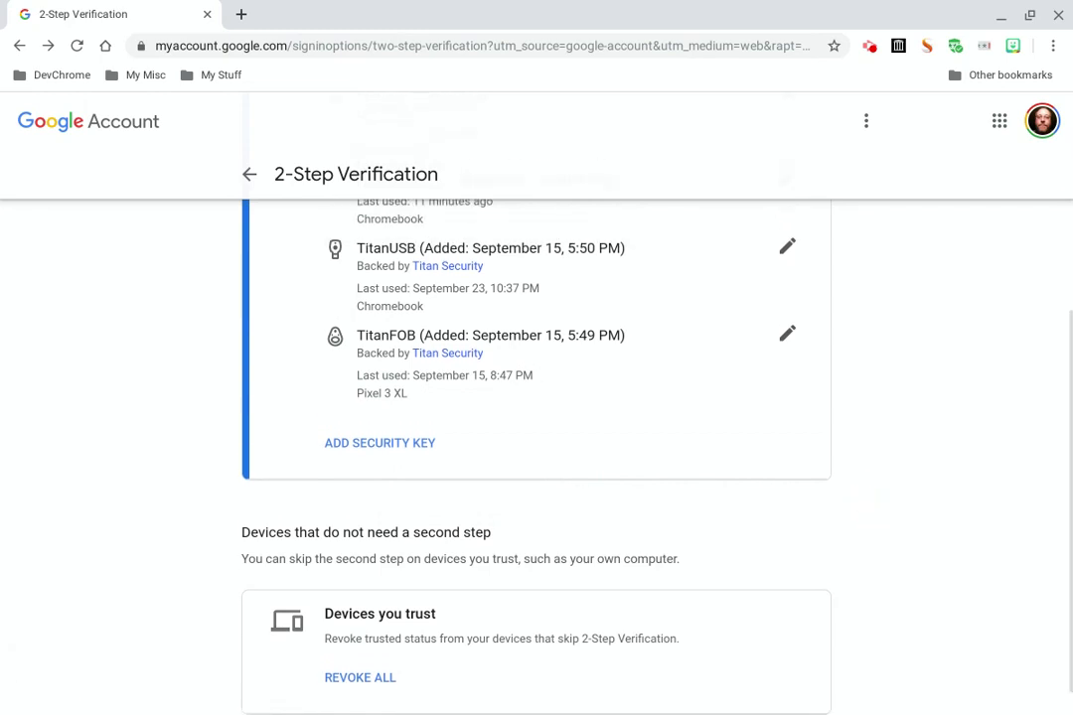
scroll(536, 447, "up", 3)
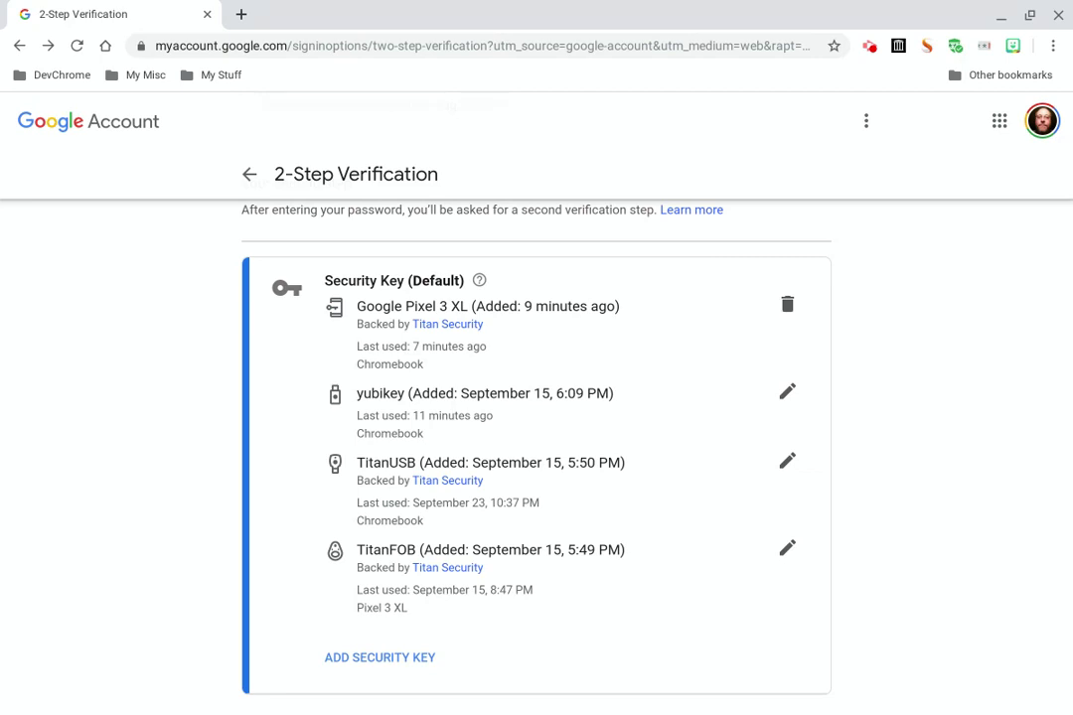
left_click(787, 304)
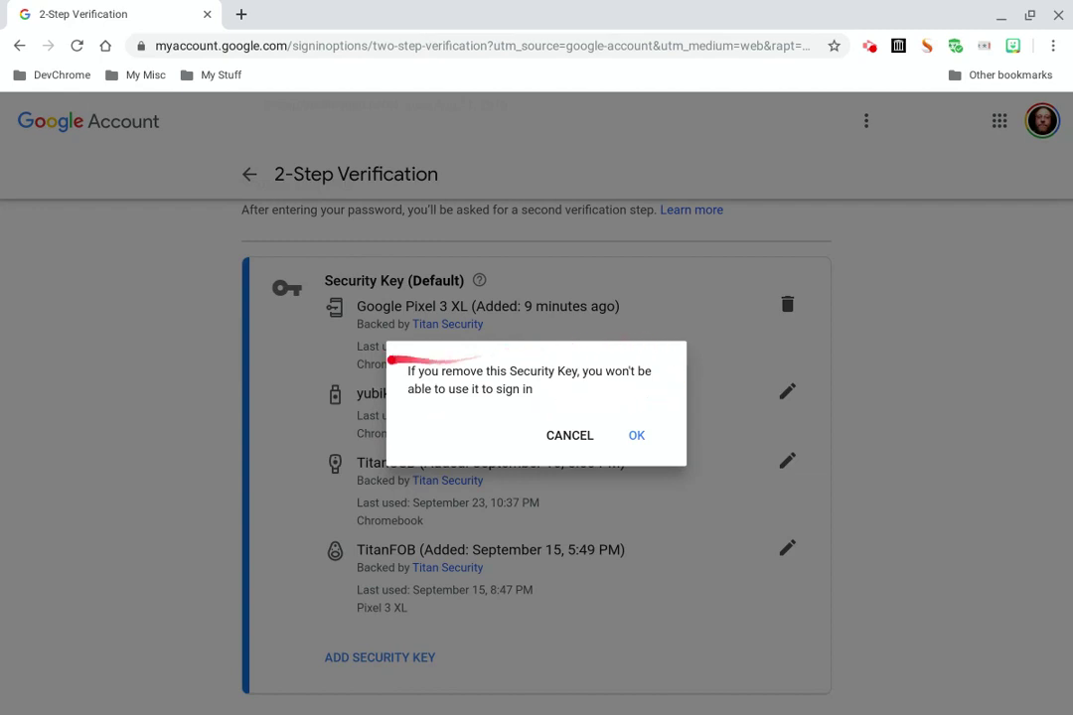
left_click(636, 435)
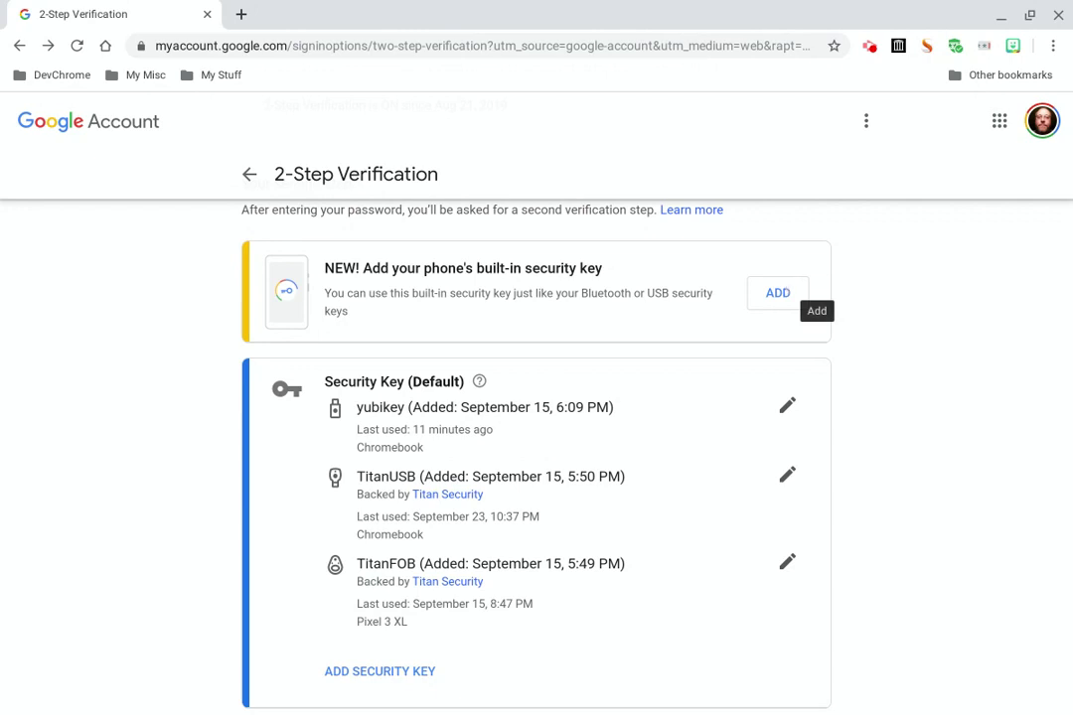
Add the phone's built-in security key, choosing the first-listed Google Pixel 3 XL, and finish the setup
left_click(783, 293)
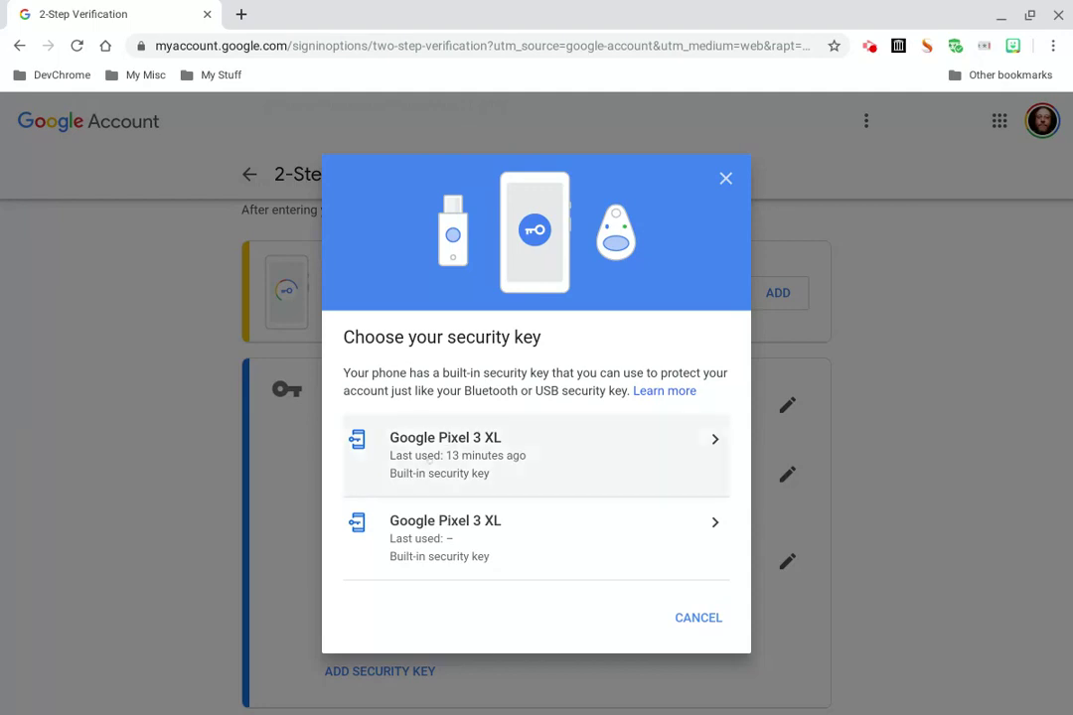
left_click(430, 457)
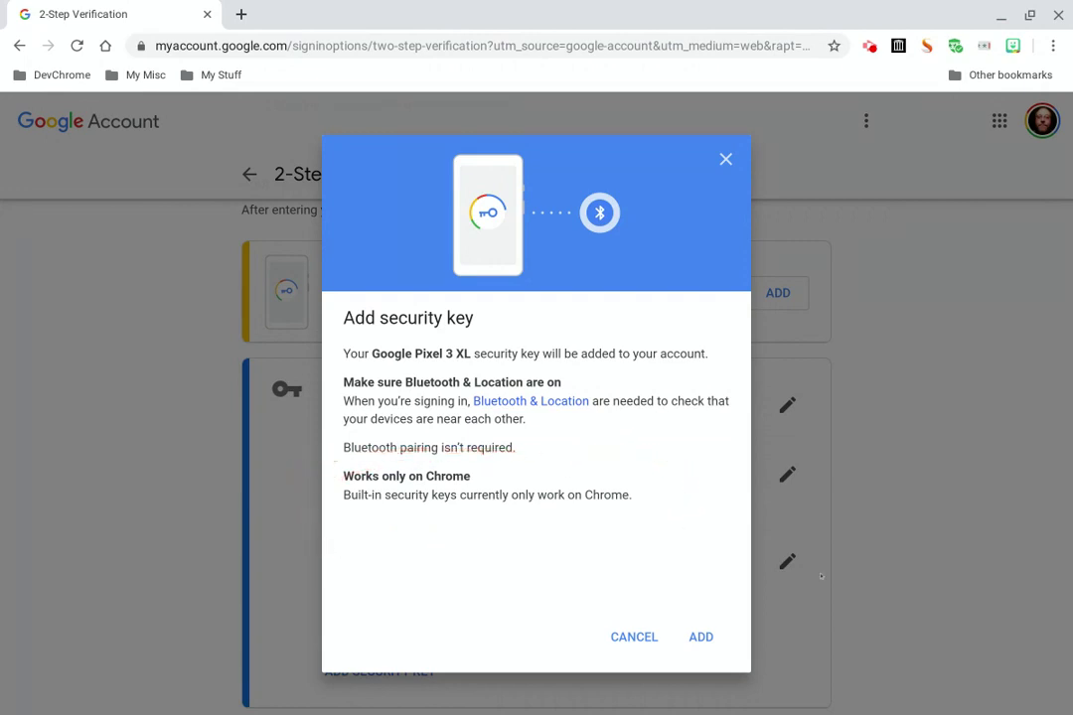
left_click(700, 637)
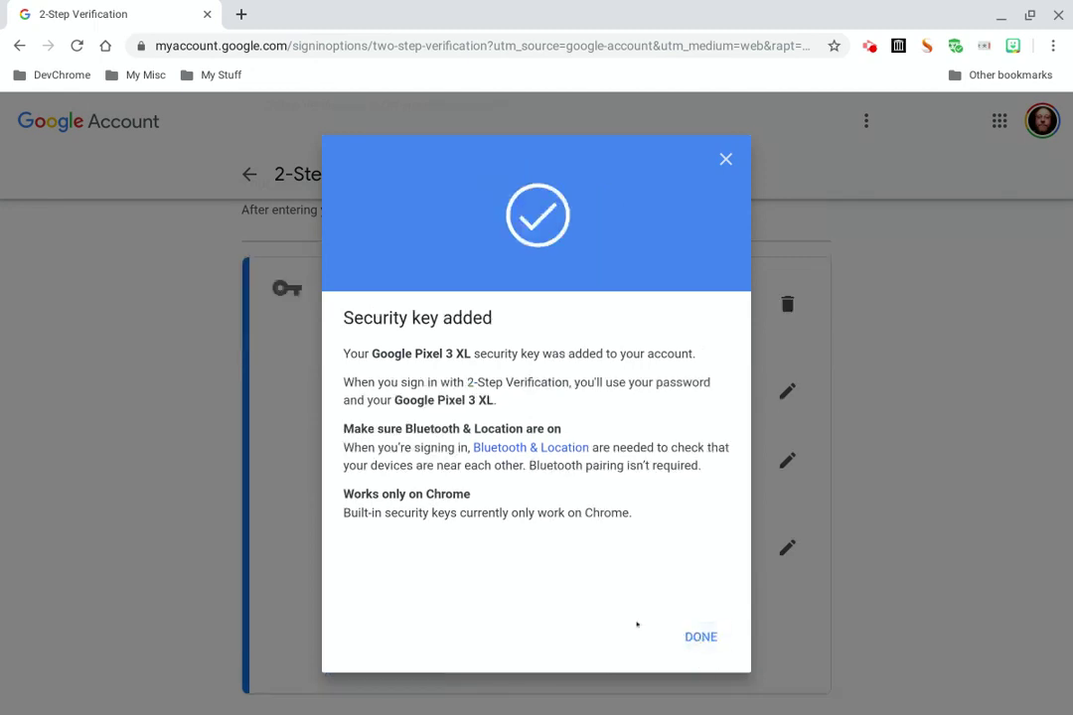
left_click(686, 638)
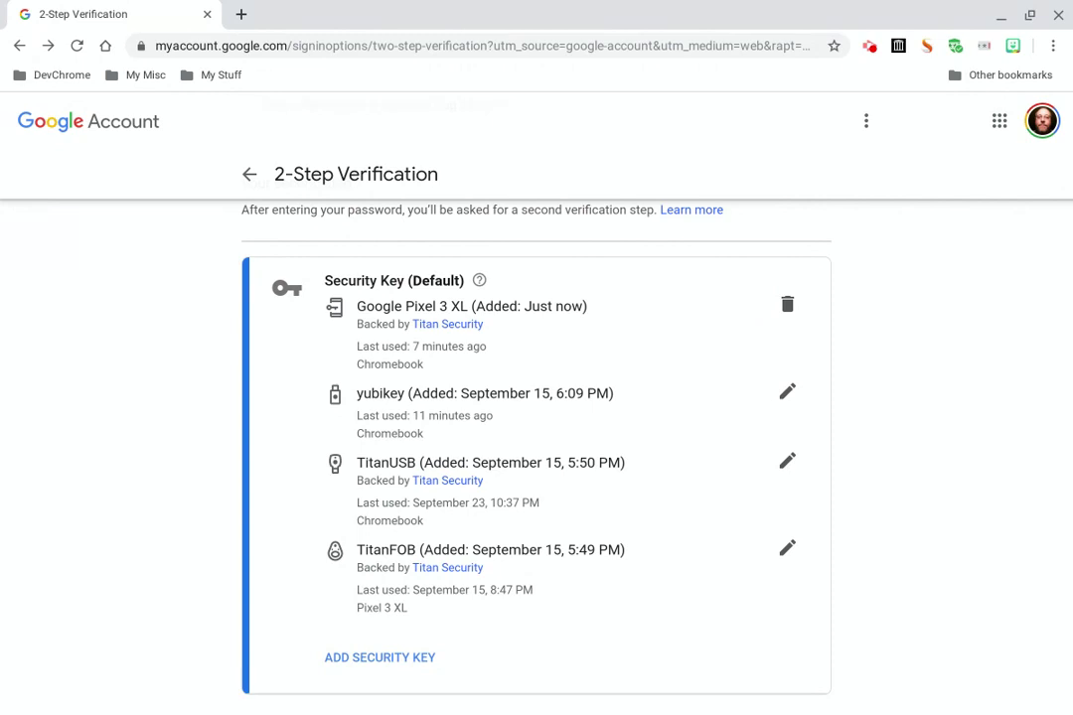
Return to the account's Security page and reopen 2-Step Verification, submitting the account password when asked to verify identity
scroll(537, 447, "up", 3)
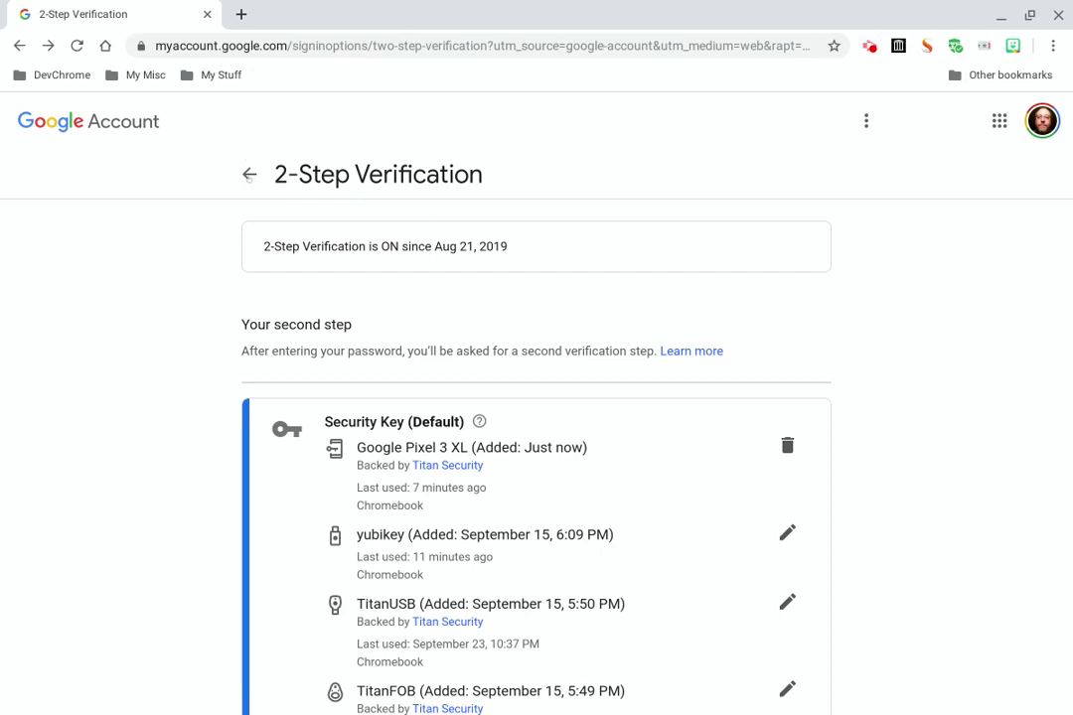
left_click(249, 174)
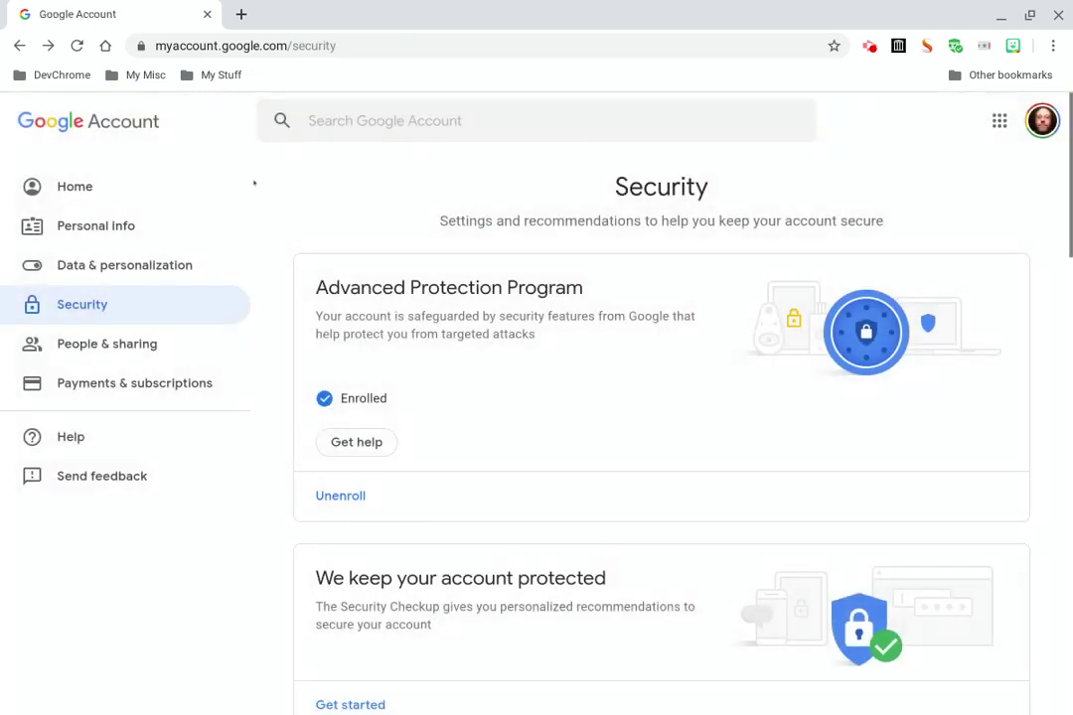
scroll(268, 473, "down", 3)
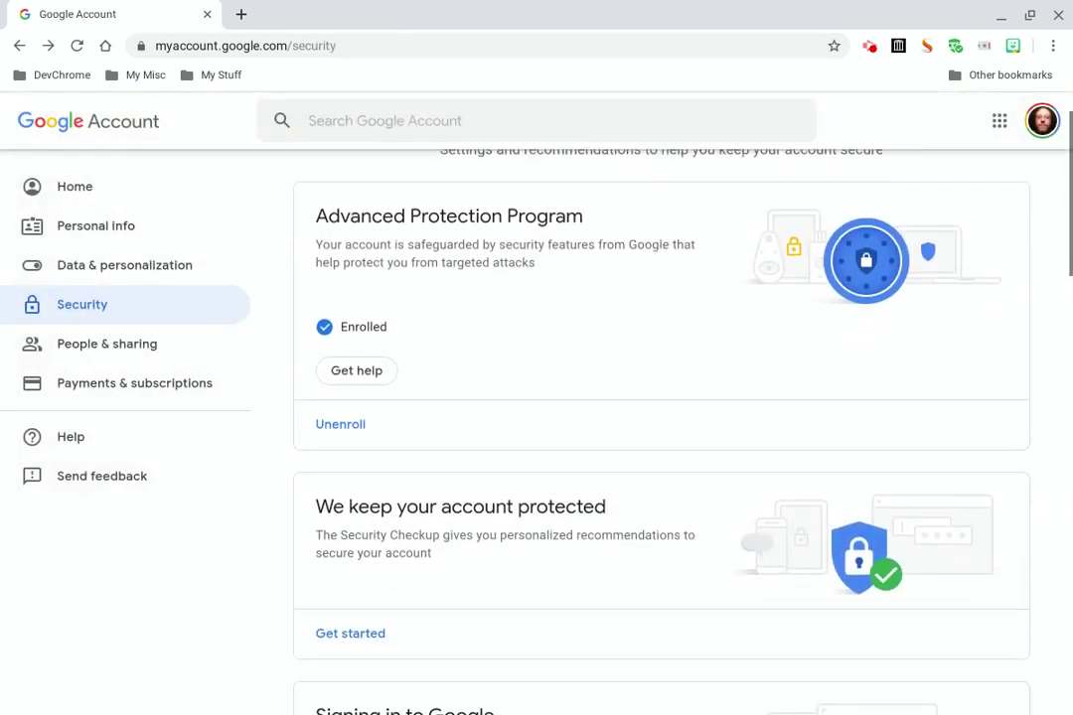
scroll(576, 397, "down", 3)
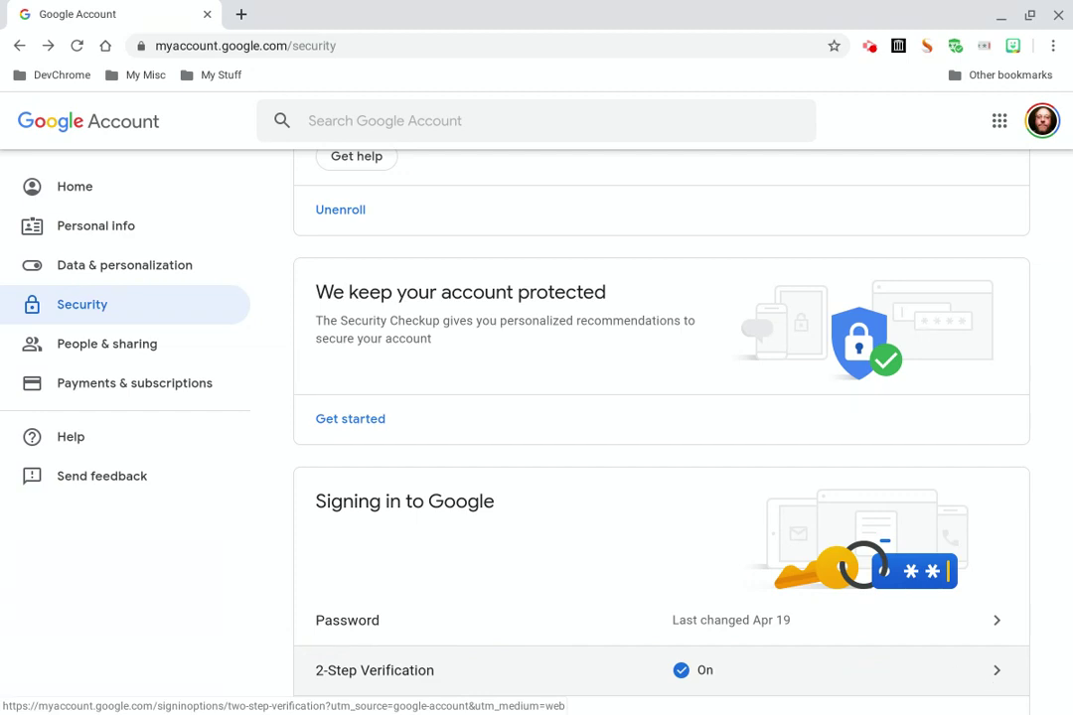
left_click(993, 679)
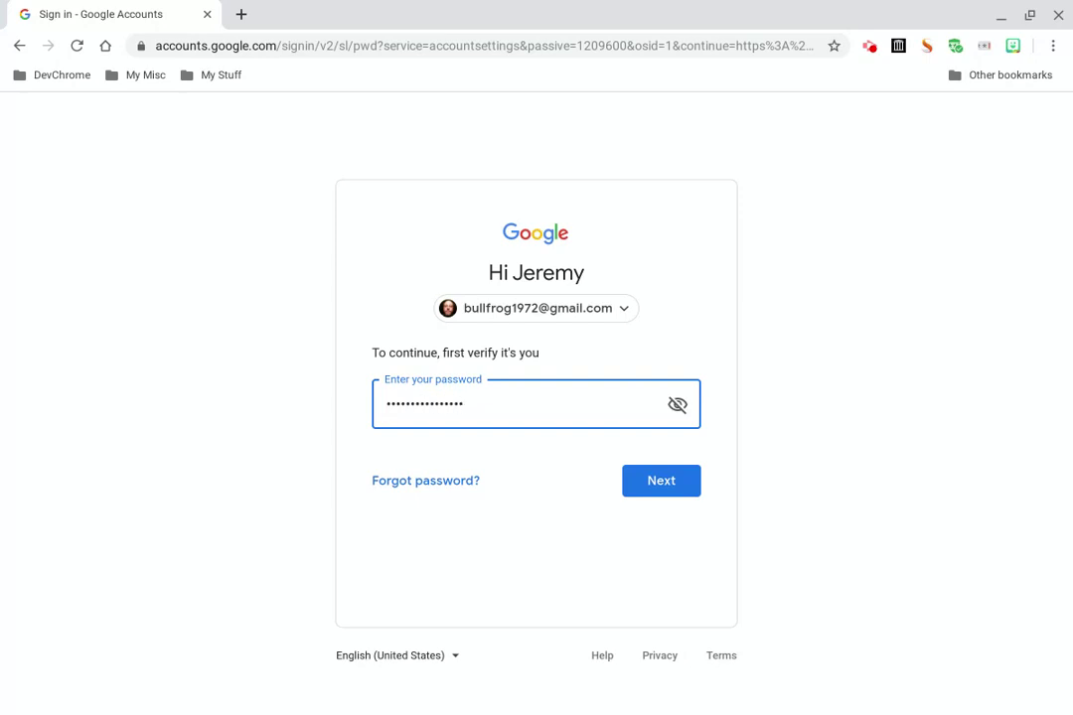
key("Return")
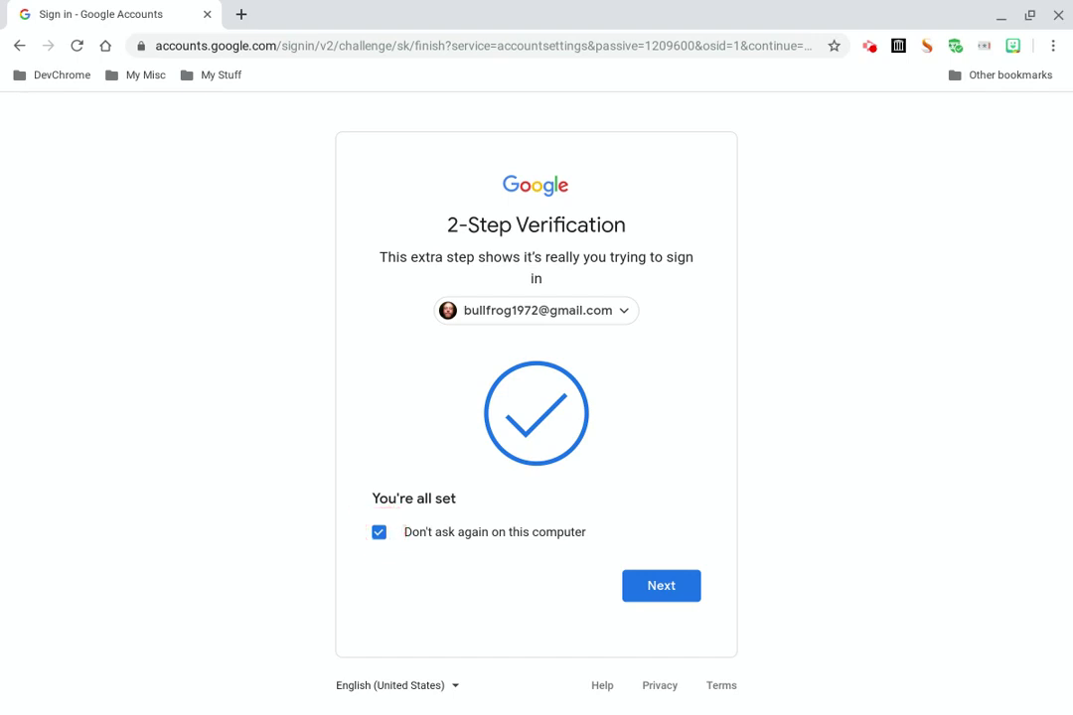
Turn off "Don't ask again on this computer", complete the second-step verification, and check the Google Pixel 3 XL's entry among the security keys
left_click(379, 533)
left_click(668, 594)
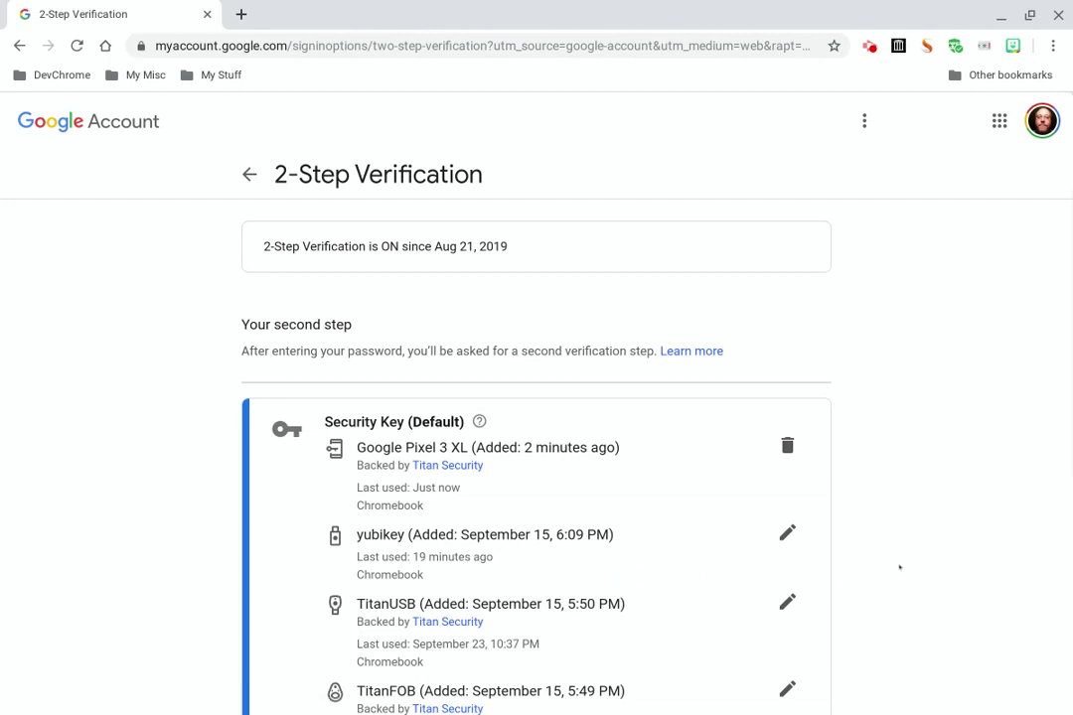
scroll(900, 568, "down", 3)
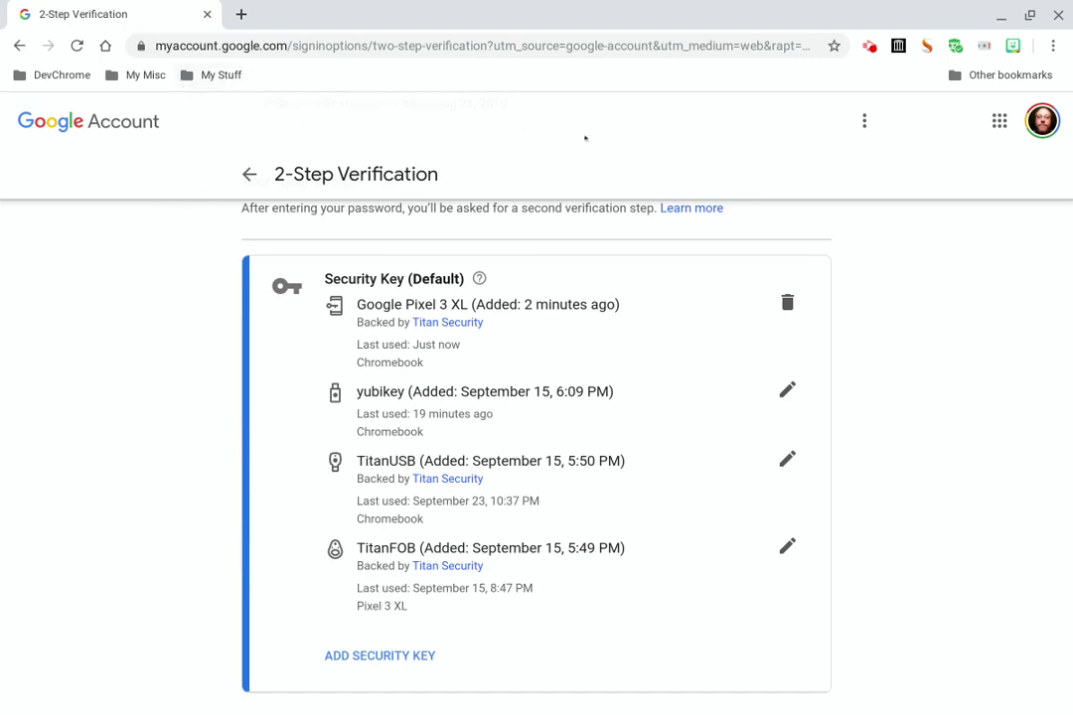
left_click(873, 46)
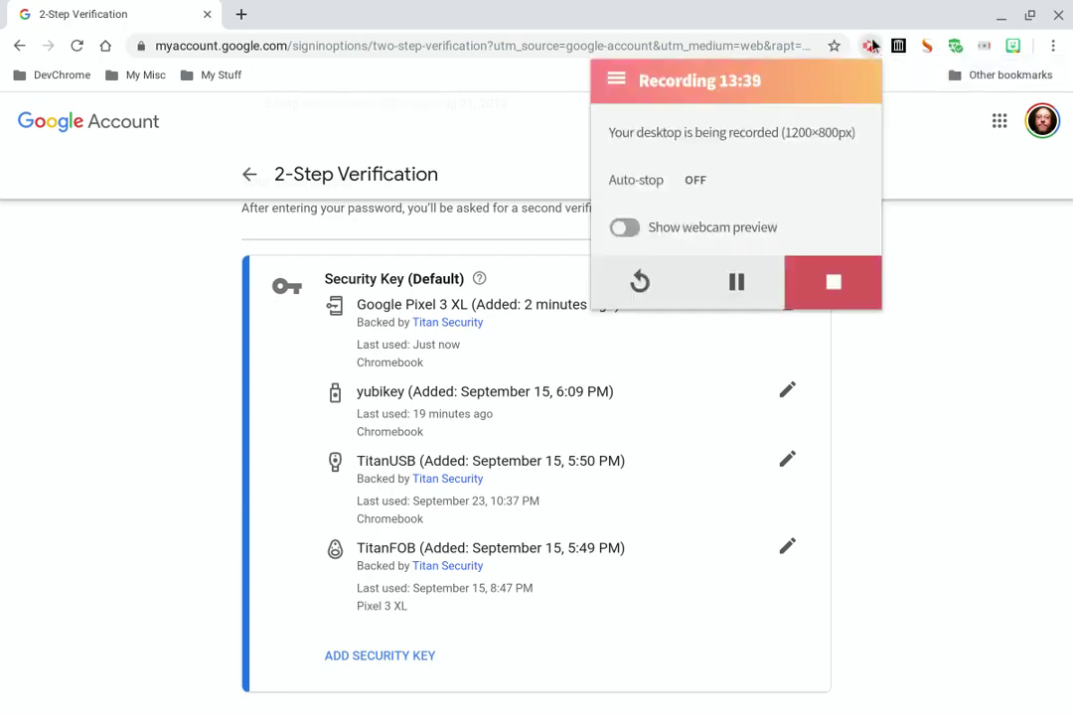